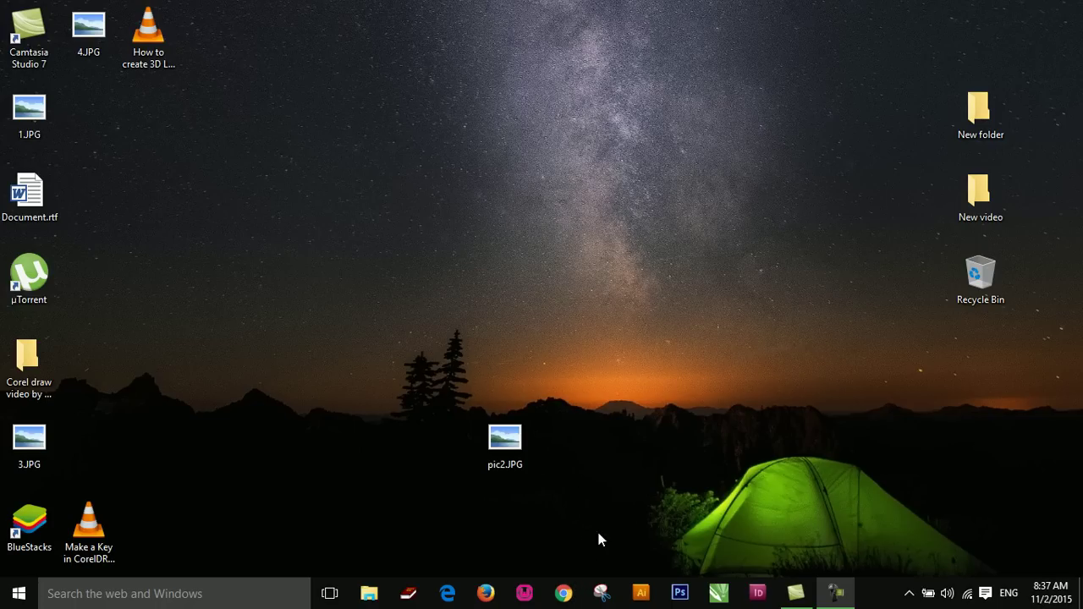
Step: Open Chrome and display the Extensions page in its settings
click(563, 593)
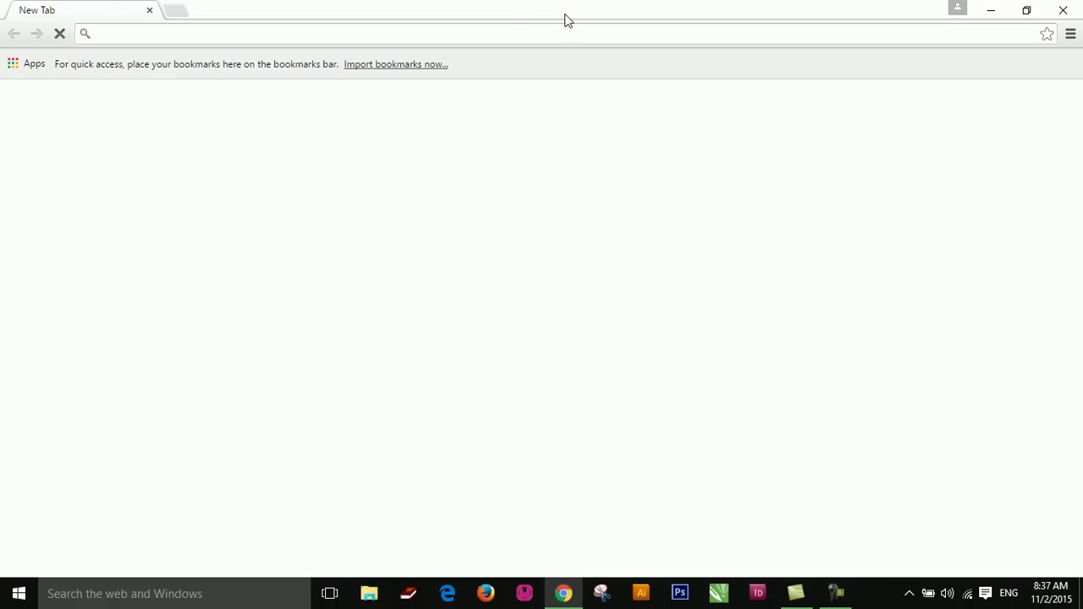
click(1076, 38)
mouse_move(956, 123)
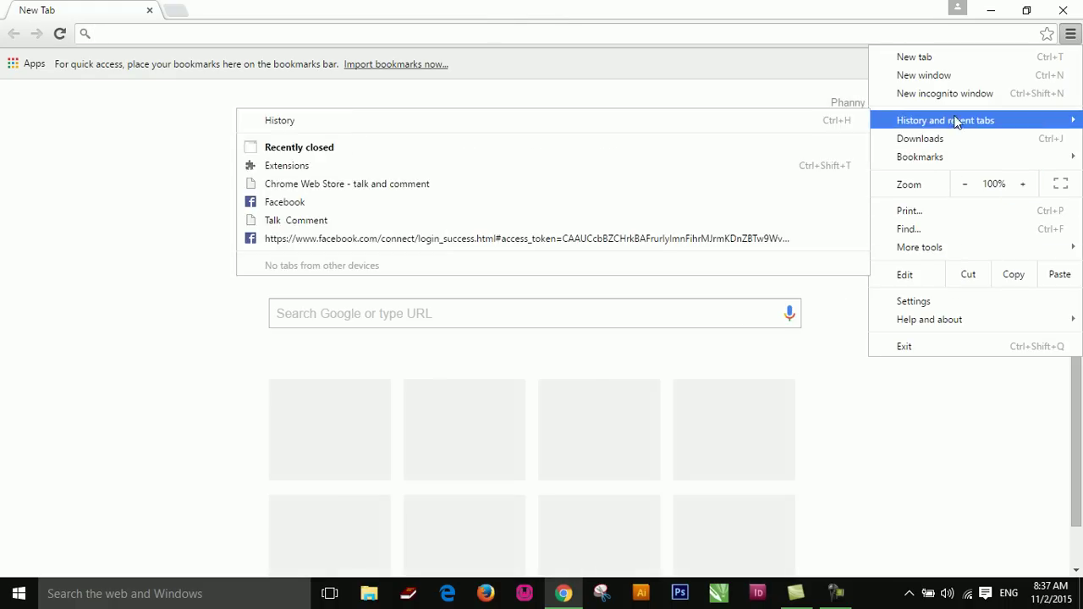
click(933, 301)
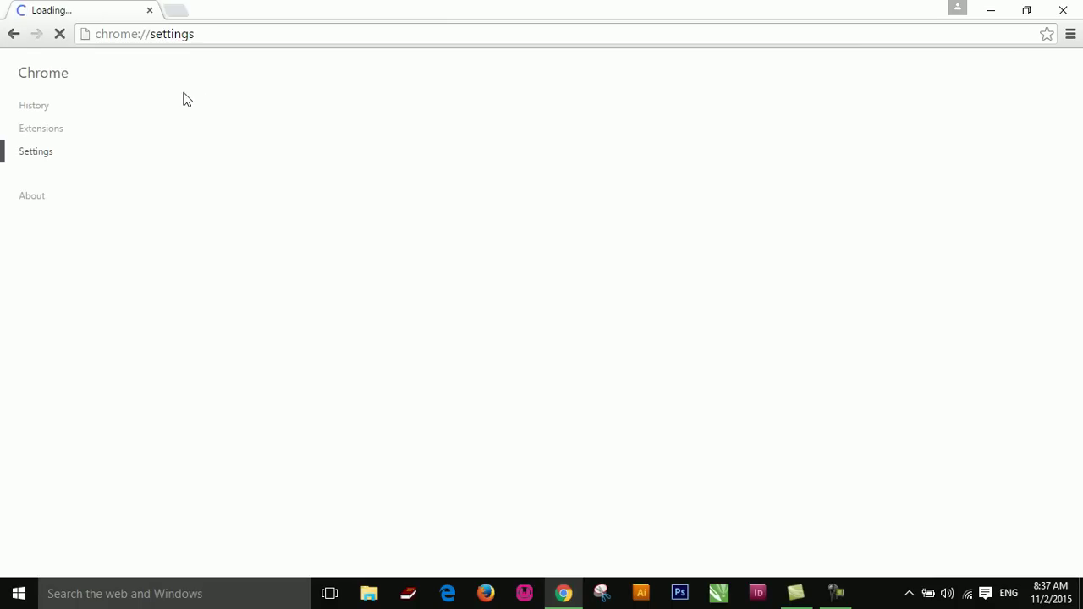
click(42, 132)
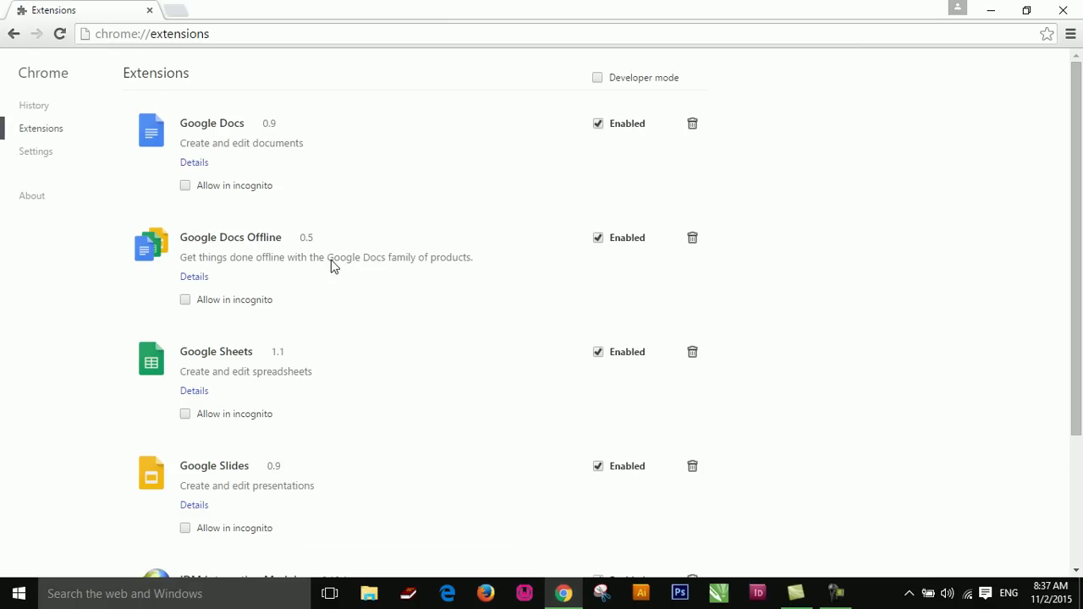
Step: Open the Chrome Web Store from the end of the extensions list and search it for "talk and comment"
scroll(367, 434, down, 3)
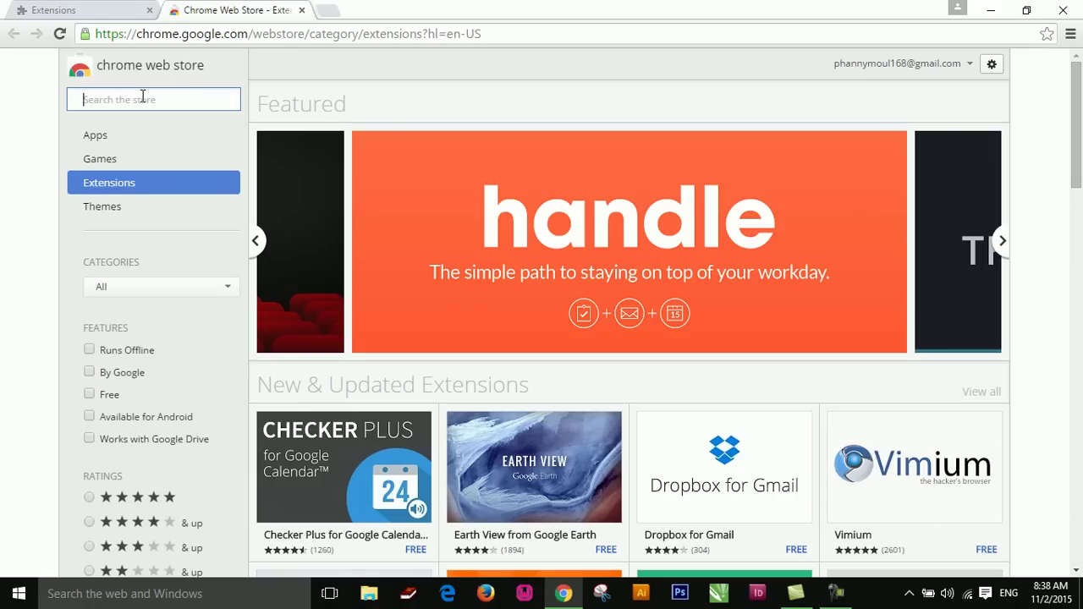
text(talk)
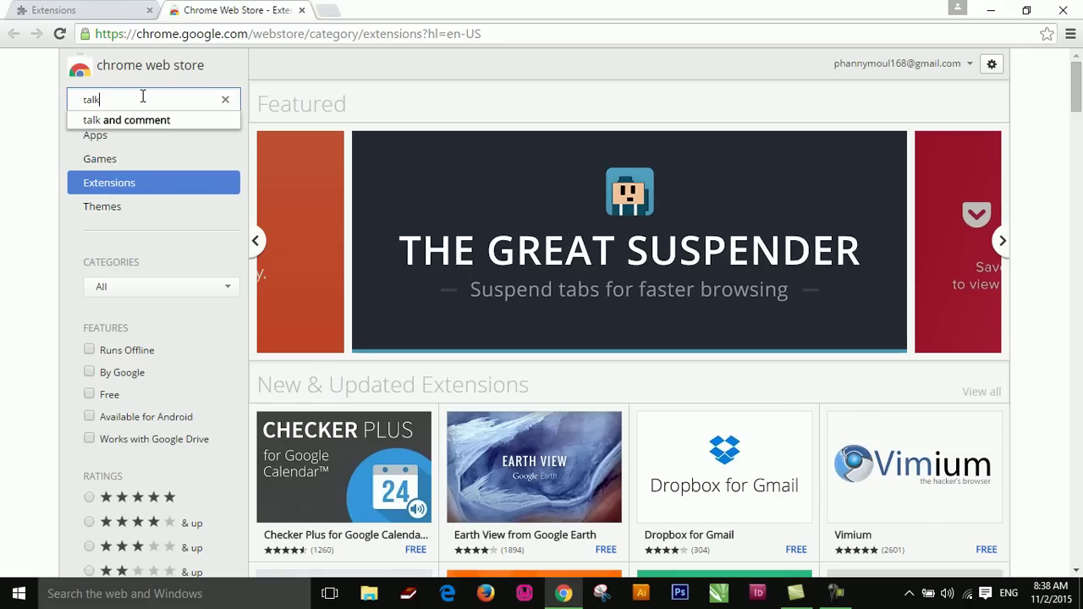
click(148, 121)
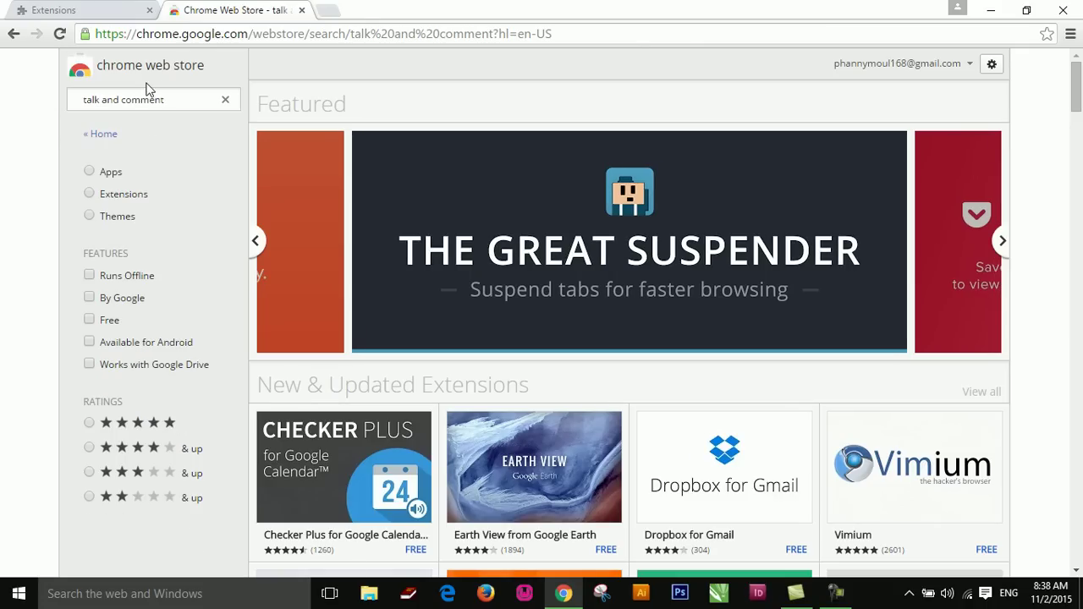
Step: Add the "Talk and Comment for Facebook" extension to Chrome and approve its permissions
scroll(470, 298, down, 5)
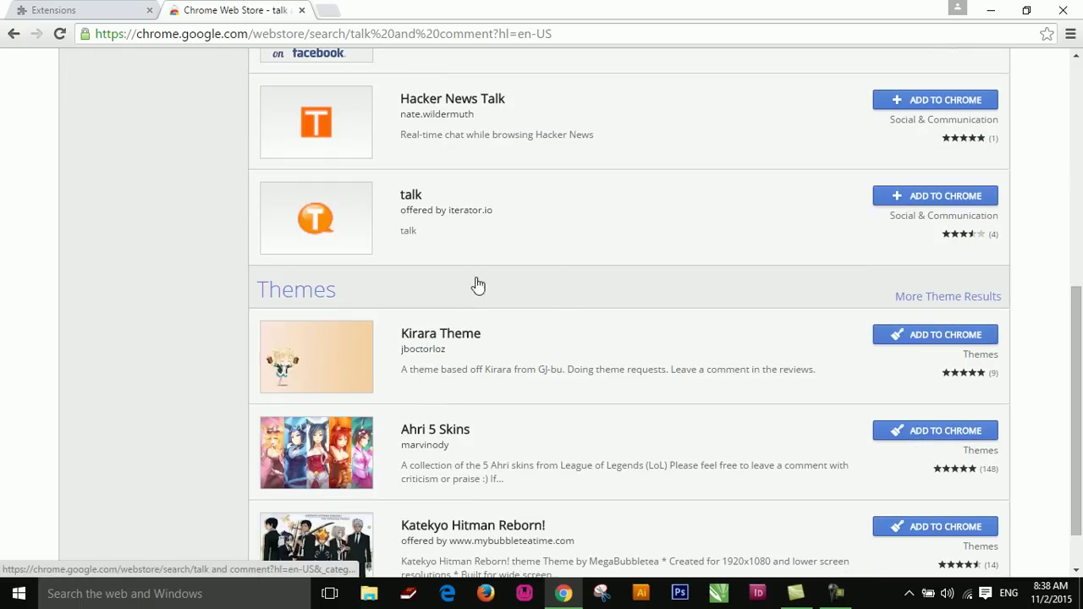
scroll(476, 285, up, 2)
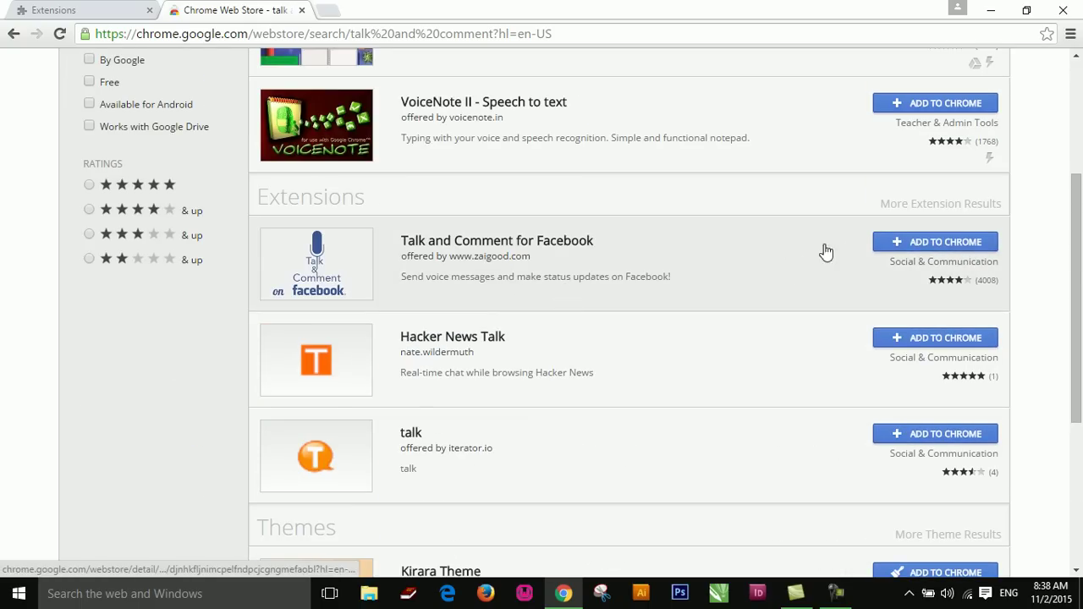
click(965, 246)
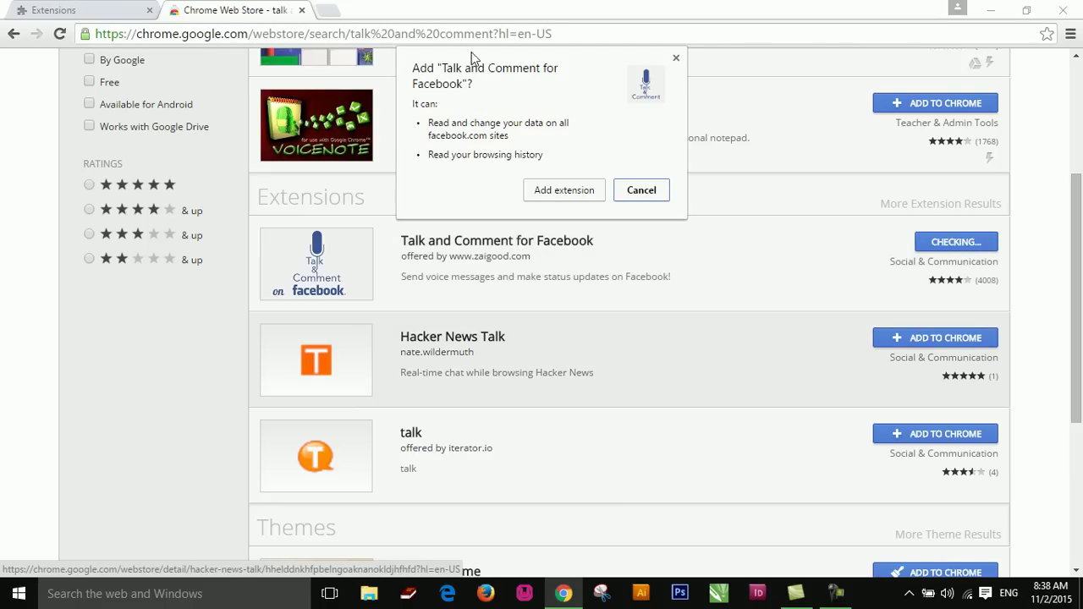
click(564, 191)
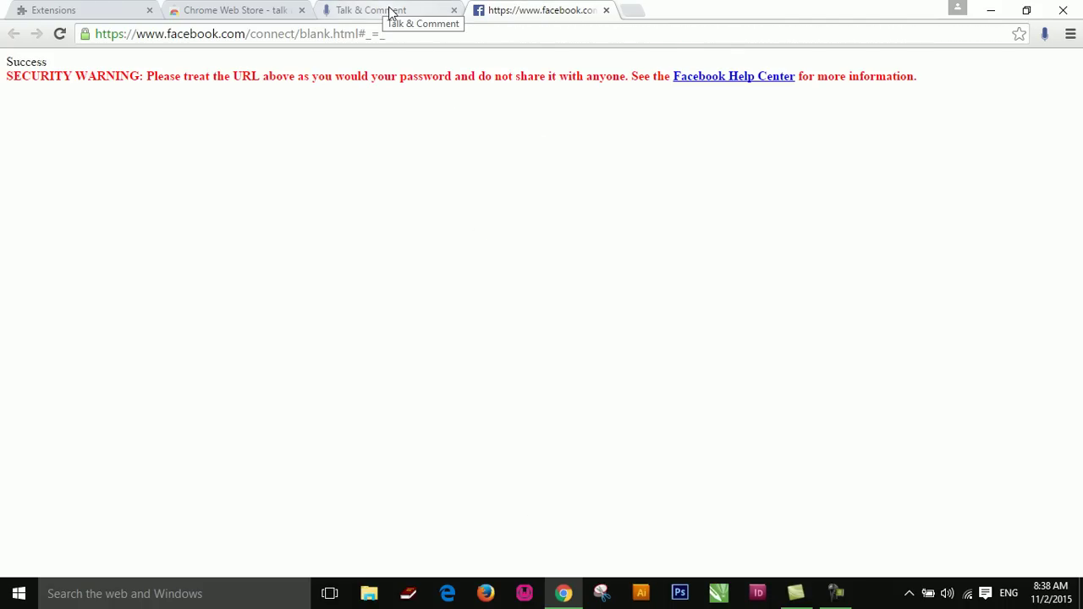
Step: Check the microphone permission notice on the Talk & Comment page and the new extension's entry in the Extensions list
click(392, 10)
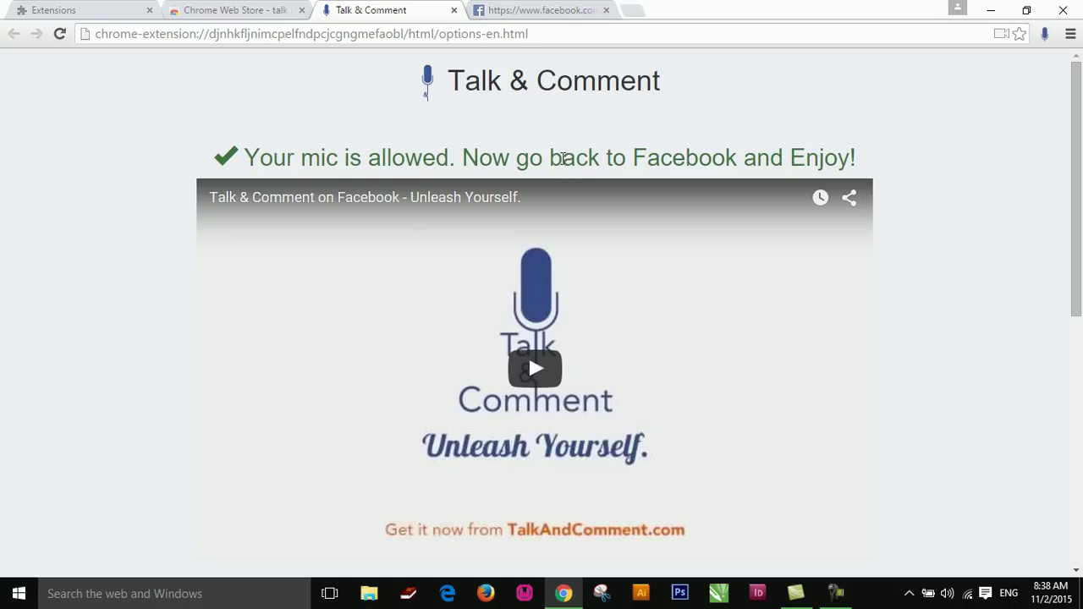
scroll(584, 358, down, 6)
scroll(584, 358, up, 6)
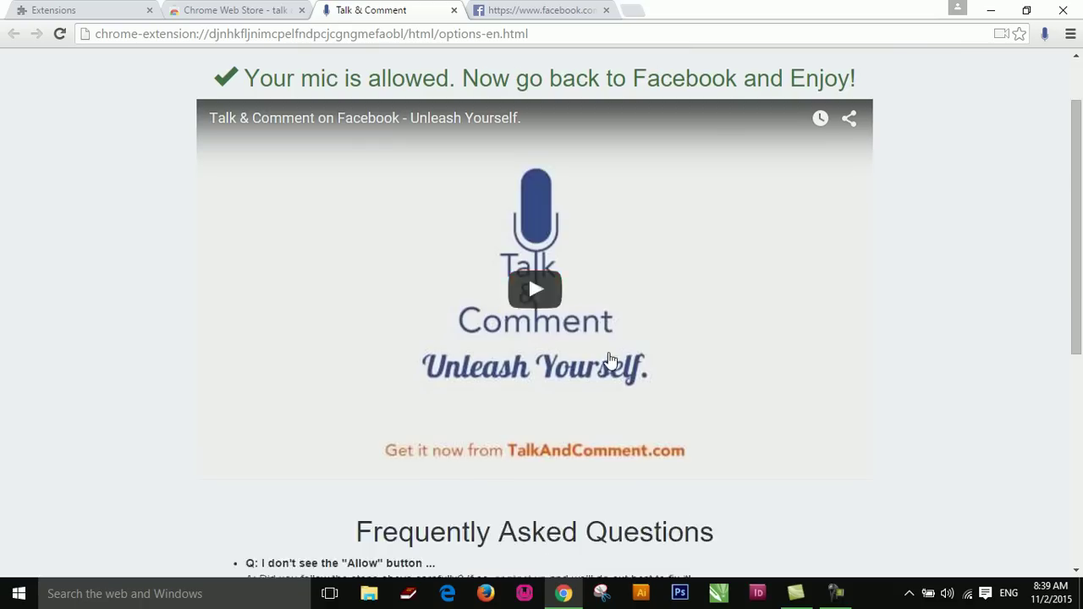
click(549, 8)
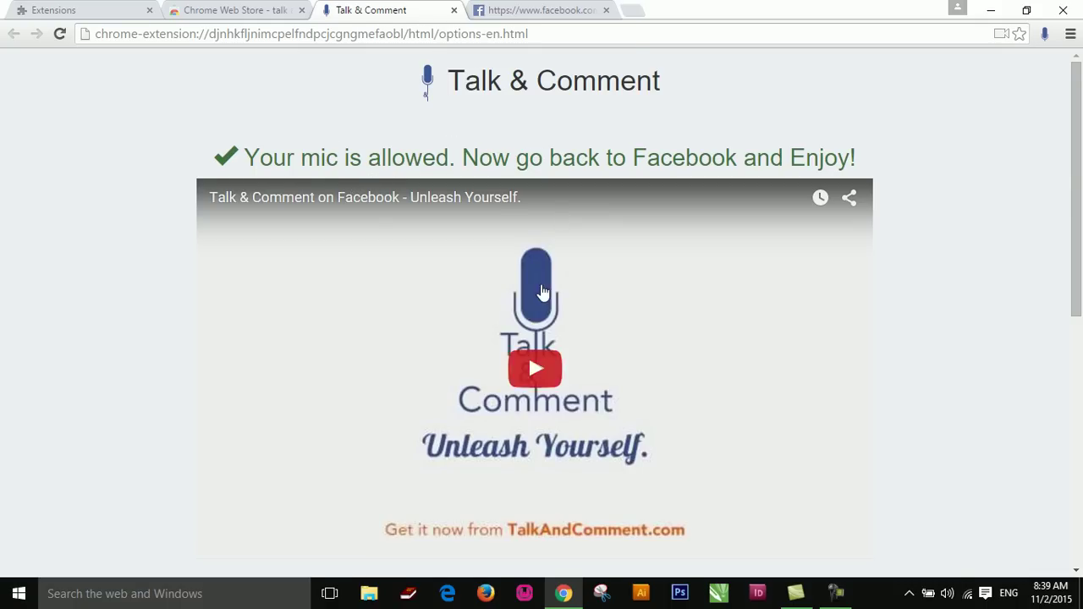
scroll(518, 346, down, 6)
scroll(580, 415, up, 6)
drag(454, 79, 666, 93)
drag(729, 103, 874, 164)
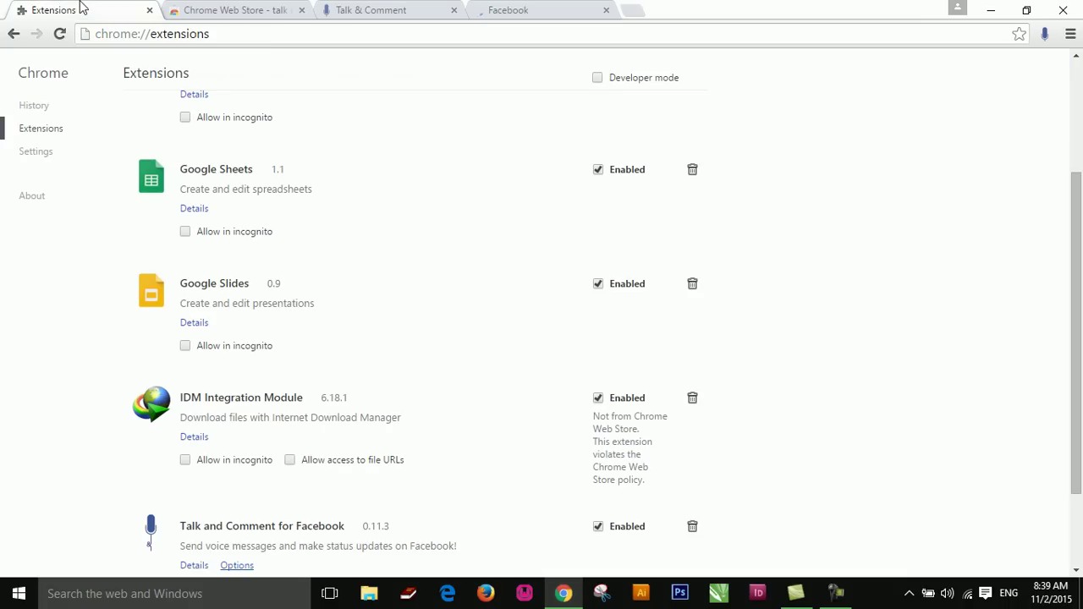
scroll(304, 322, down, 2)
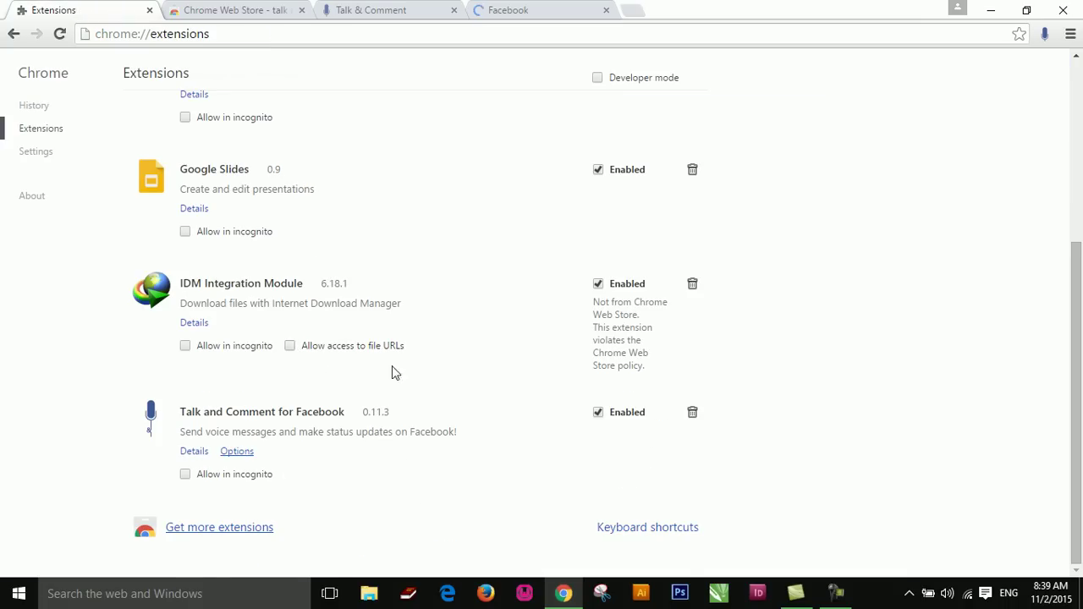
scroll(395, 372, up, 4)
Step: Go to the Facebook news feed and open a chat with the first online contact in the chat list
click(561, 7)
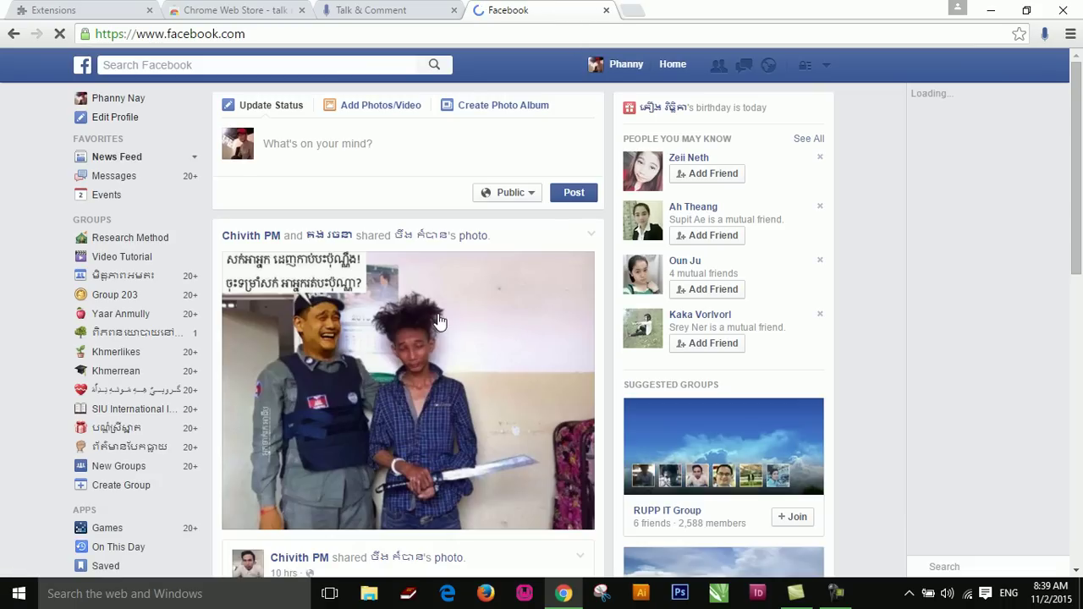
scroll(453, 317, down, 1)
scroll(454, 321, down, 5)
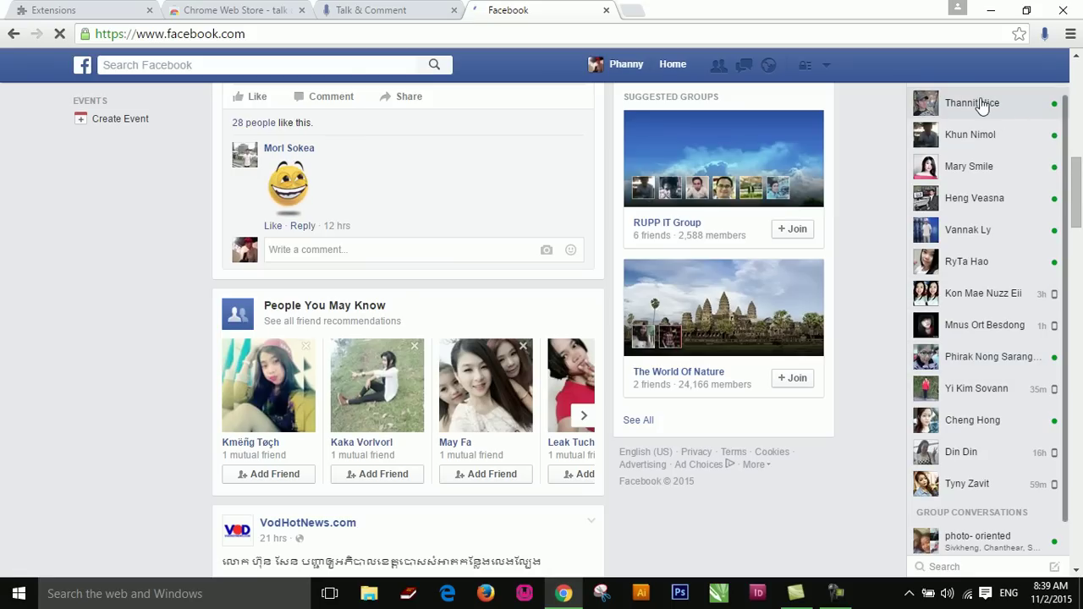
click(981, 107)
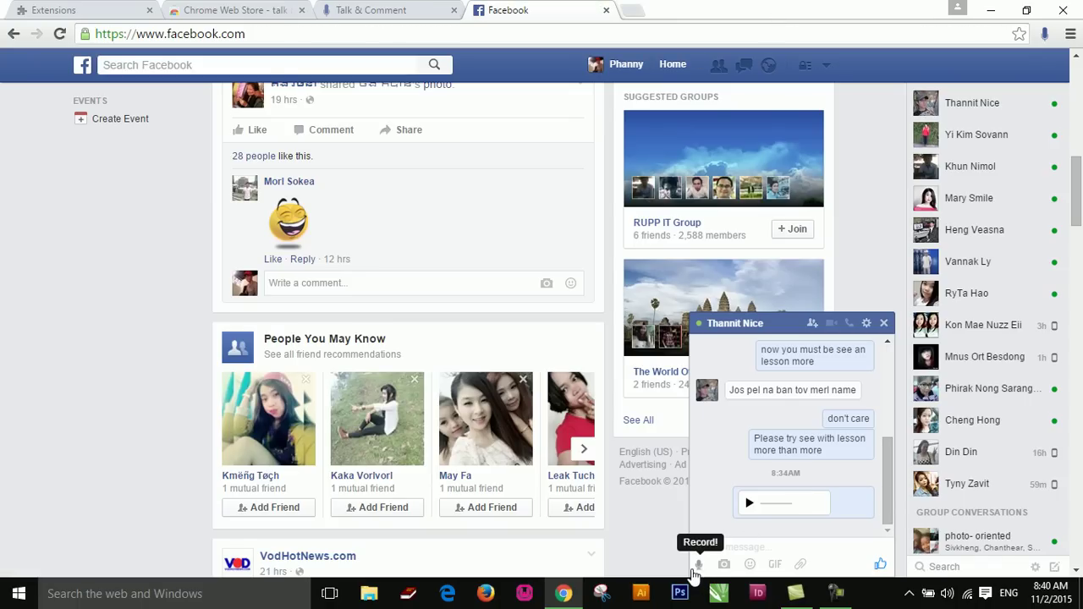
Step: Record a voice message of about 15 seconds in the open chat and send the generated audio message link
click(698, 564)
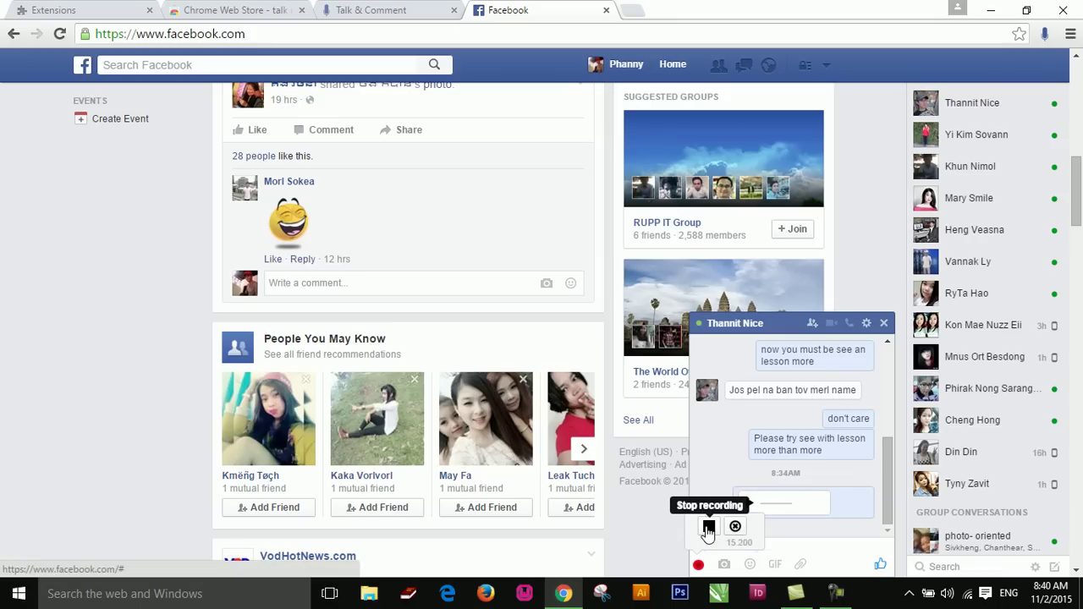
click(708, 527)
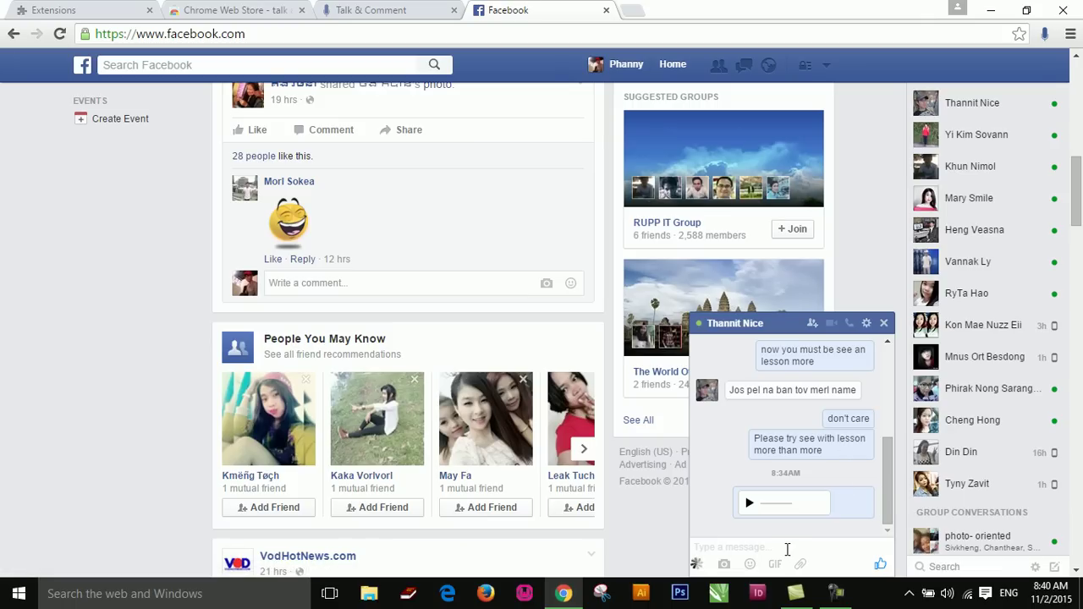
click(791, 550)
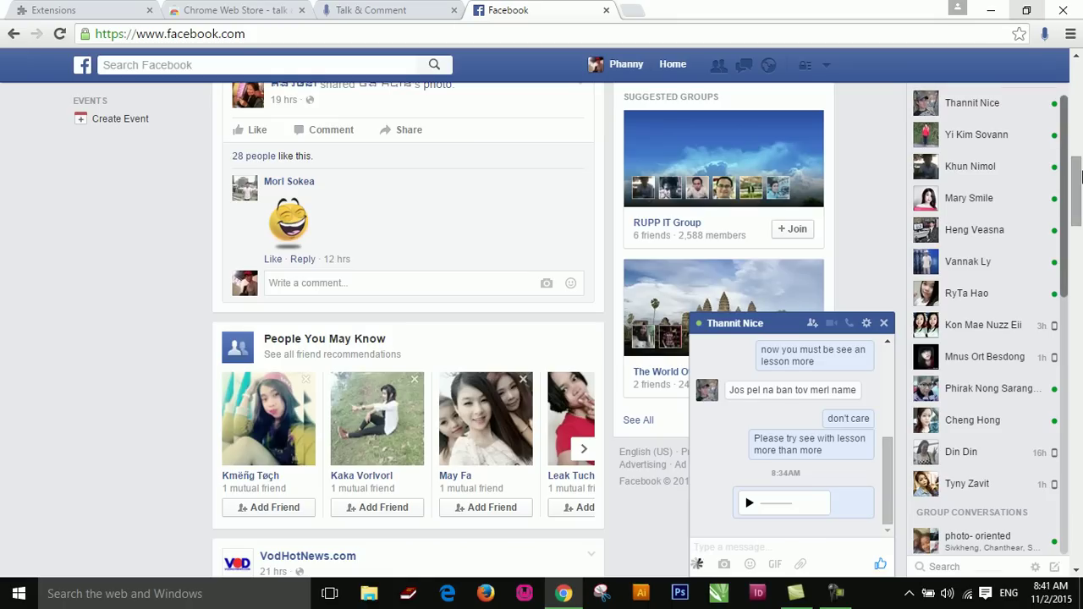
drag(1080, 178, 1079, 247)
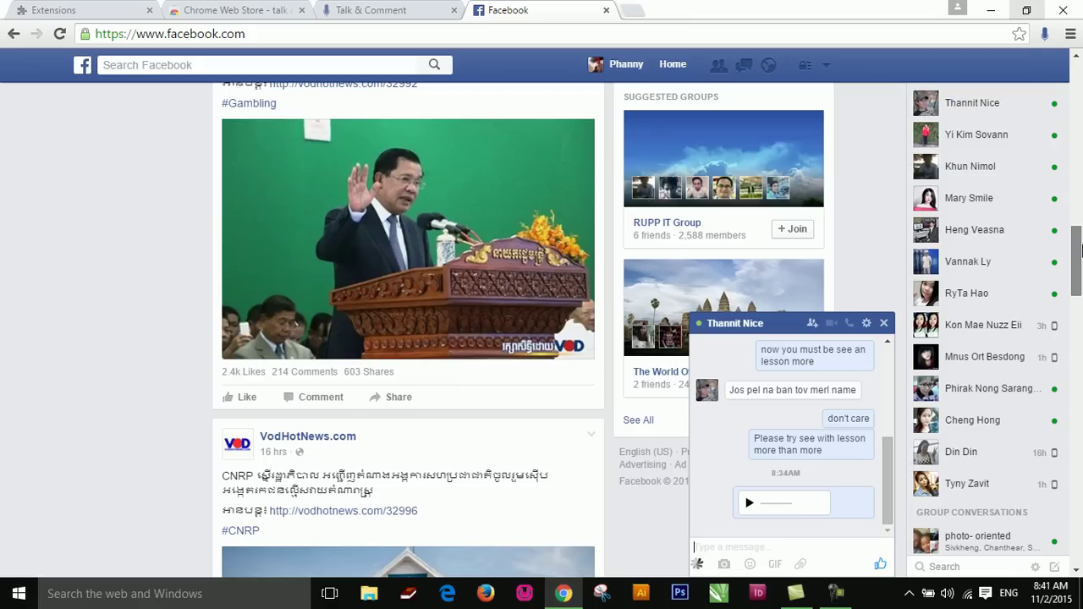
drag(1081, 250, 1081, 362)
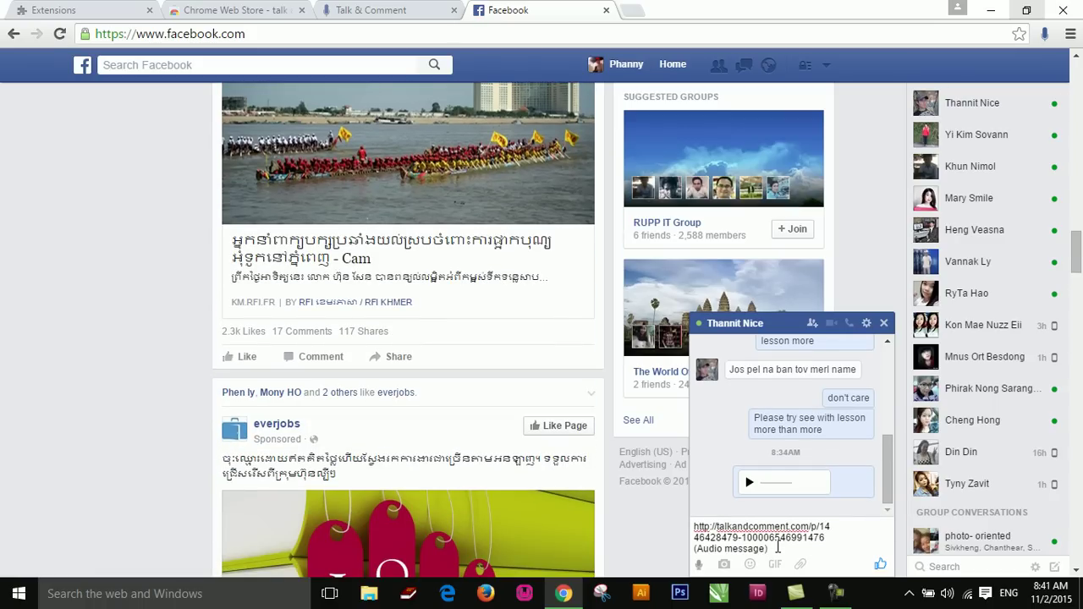
drag(773, 548, 670, 520)
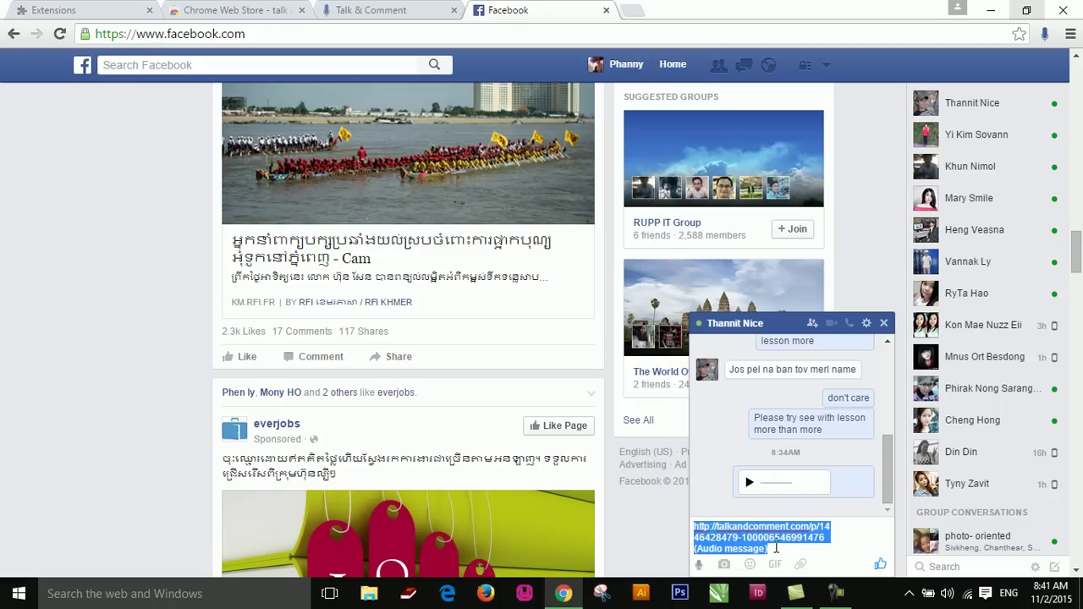
click(775, 548)
key(Return)
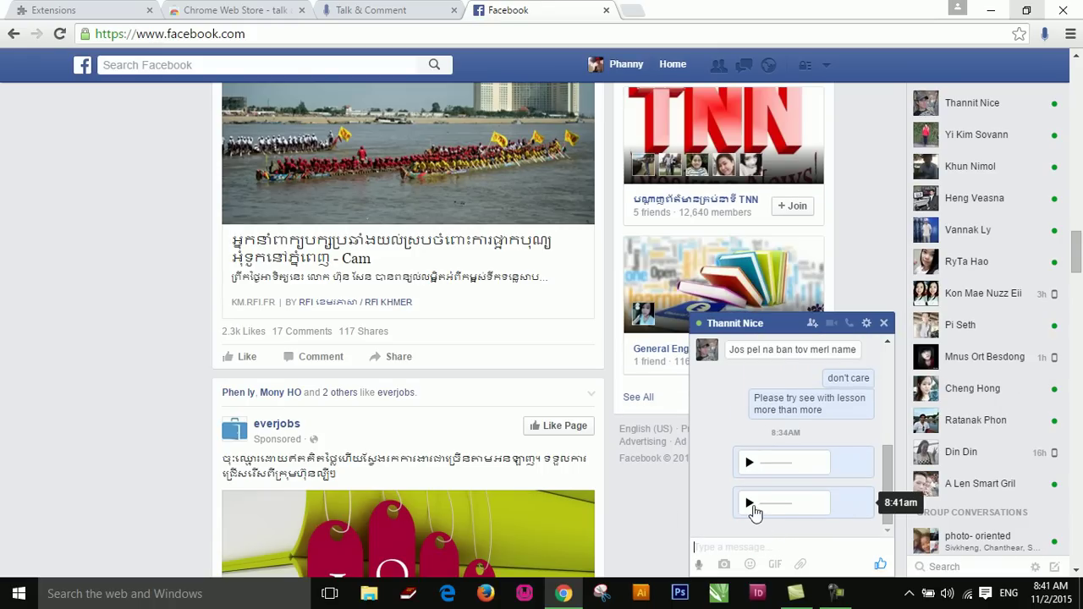
Step: Play back the voice message just sent and close the chat window
click(748, 506)
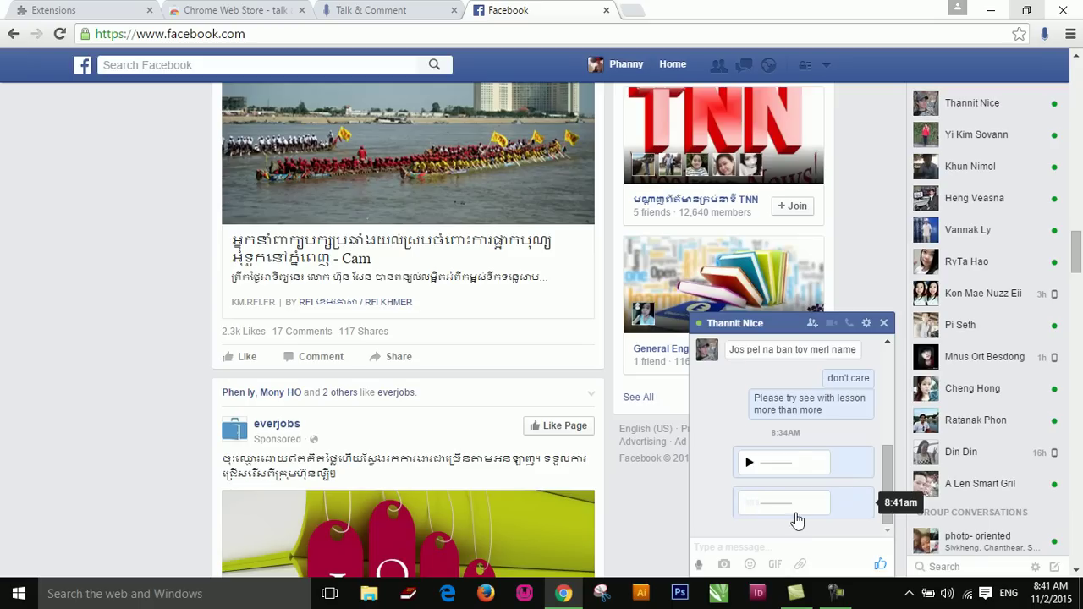
scroll(456, 471, down, 1)
scroll(456, 471, down, 15)
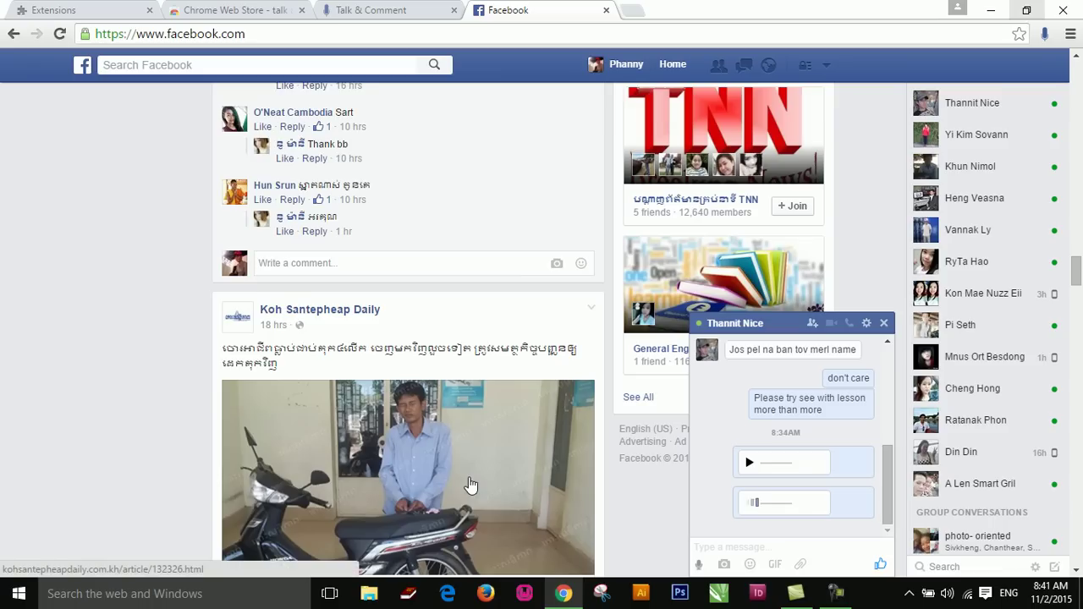
scroll(471, 485, down, 1)
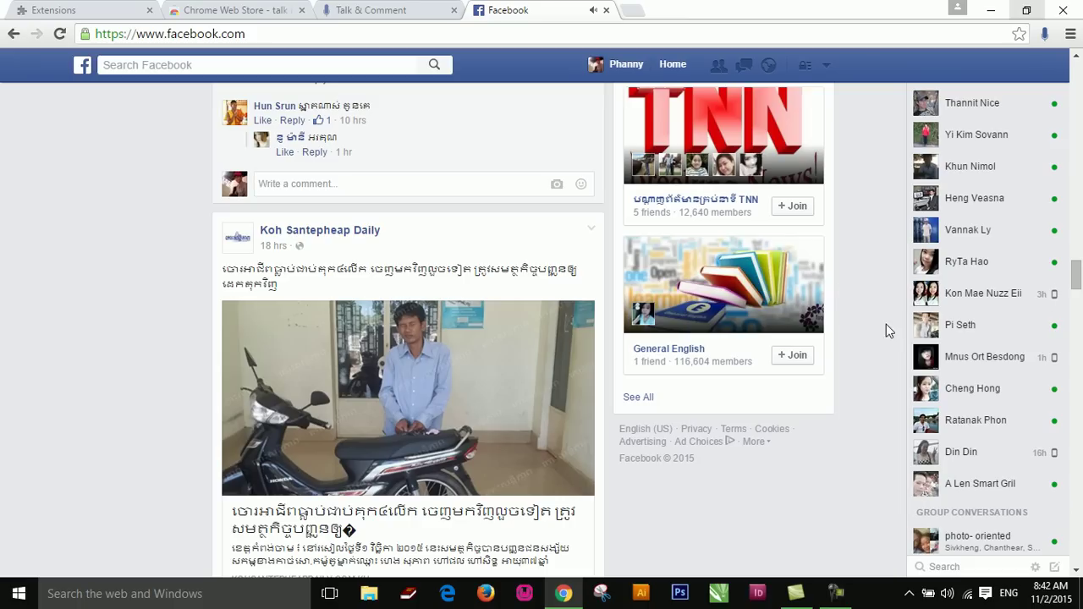
click(884, 324)
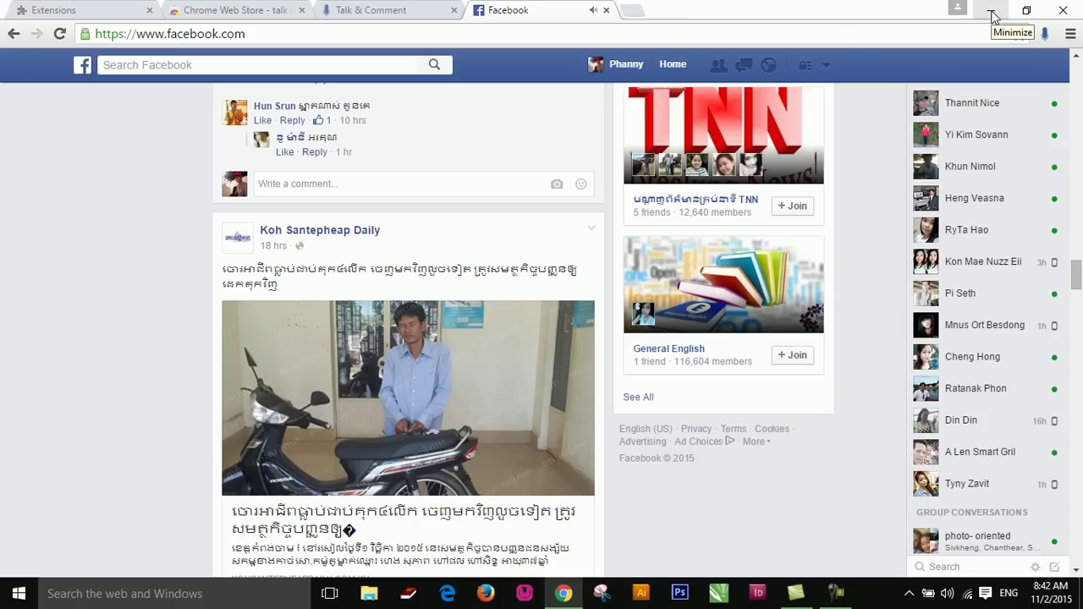